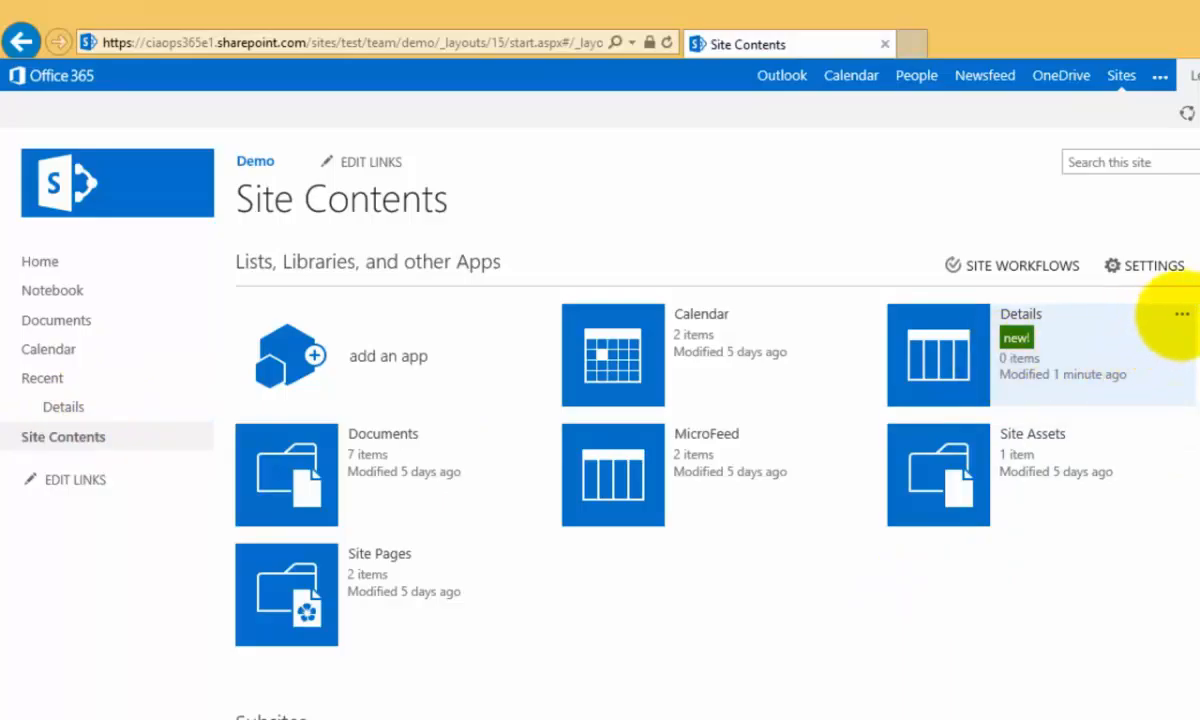
- Open the Details list from the site contents and view its blank new item form without saving an item
click(1181, 315)
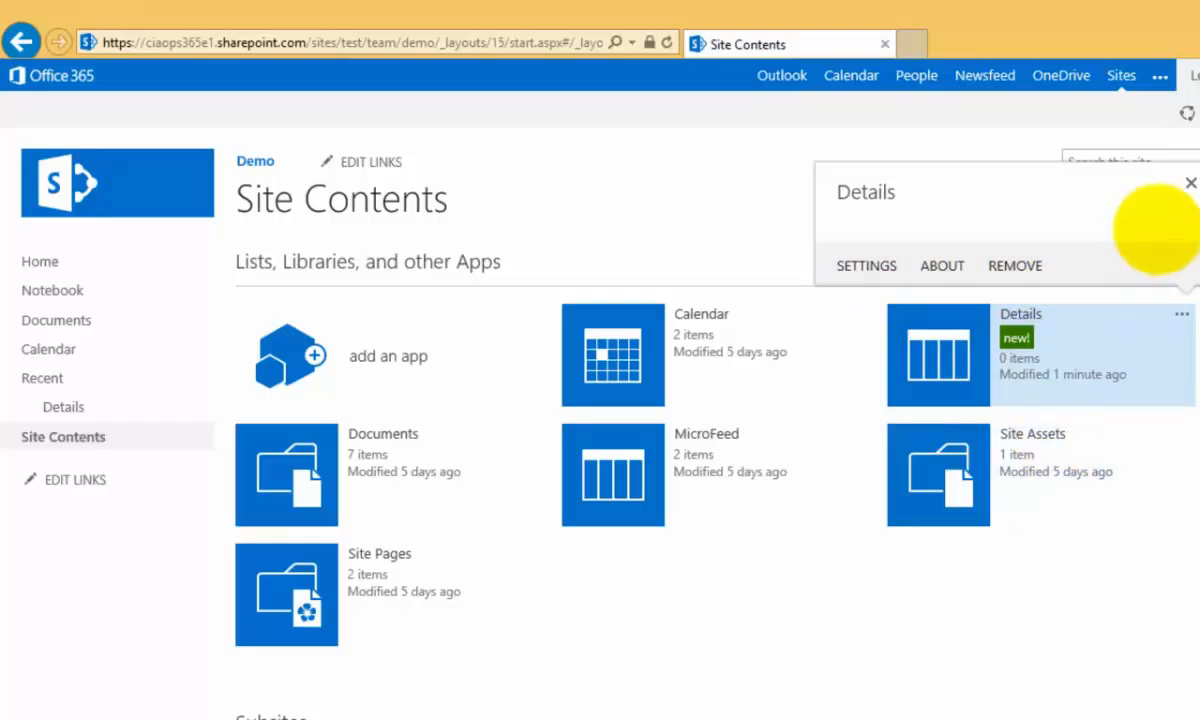
click(1188, 184)
click(913, 363)
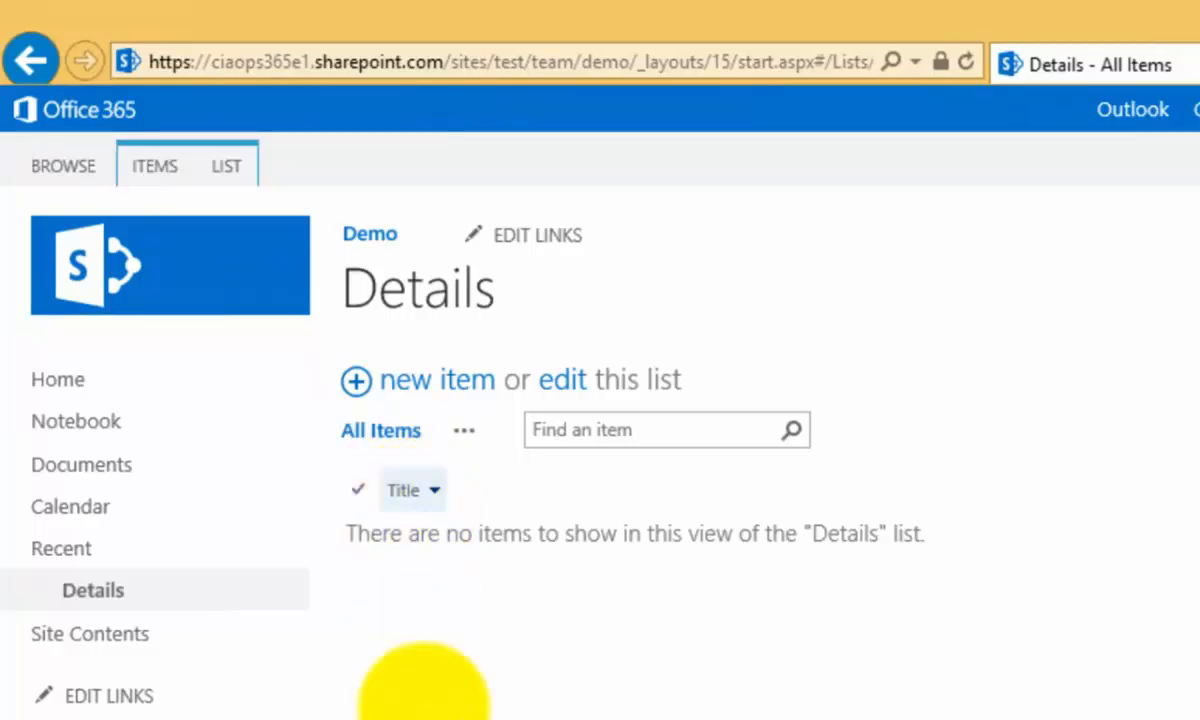
click(437, 379)
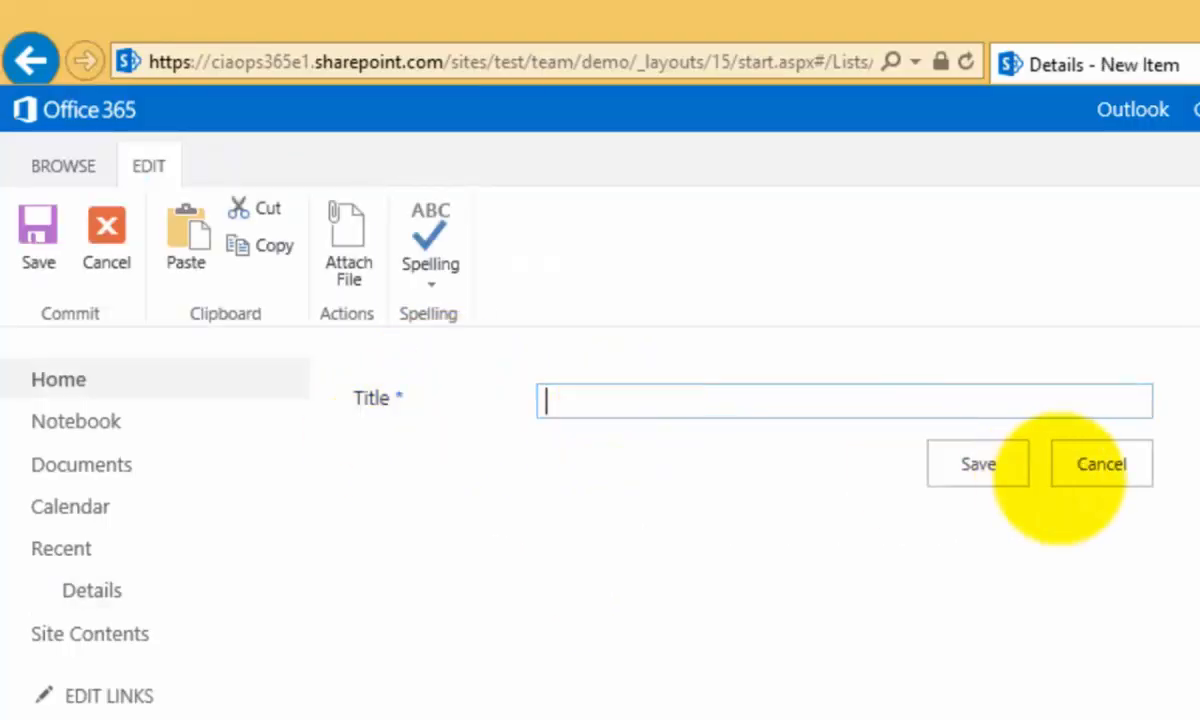
click(1082, 479)
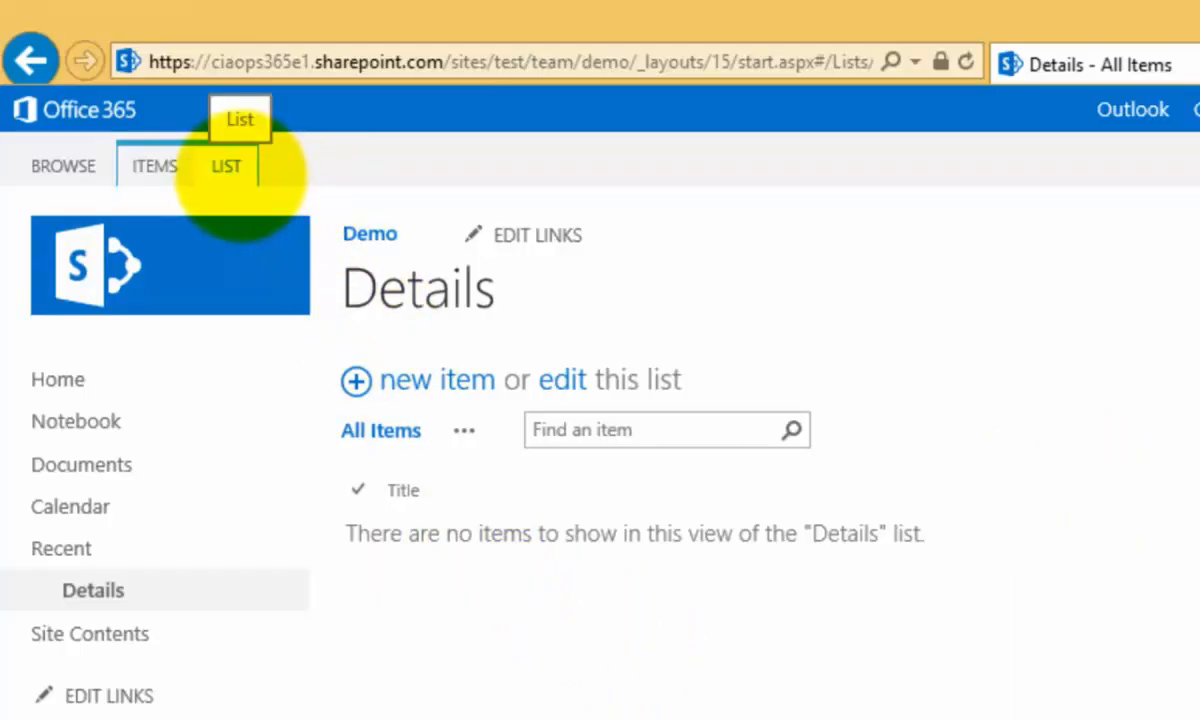
- Add a single-line text column named First Name with a maximum of 25 characters, and check it in the new item form
click(240, 172)
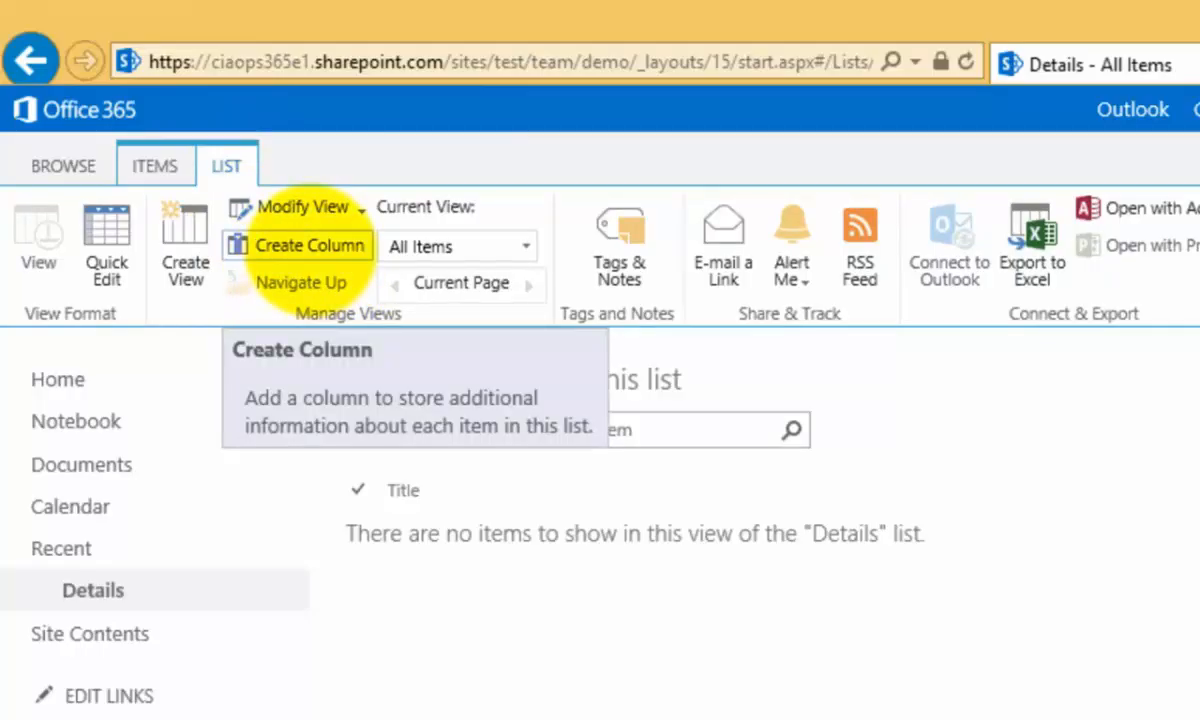
click(310, 246)
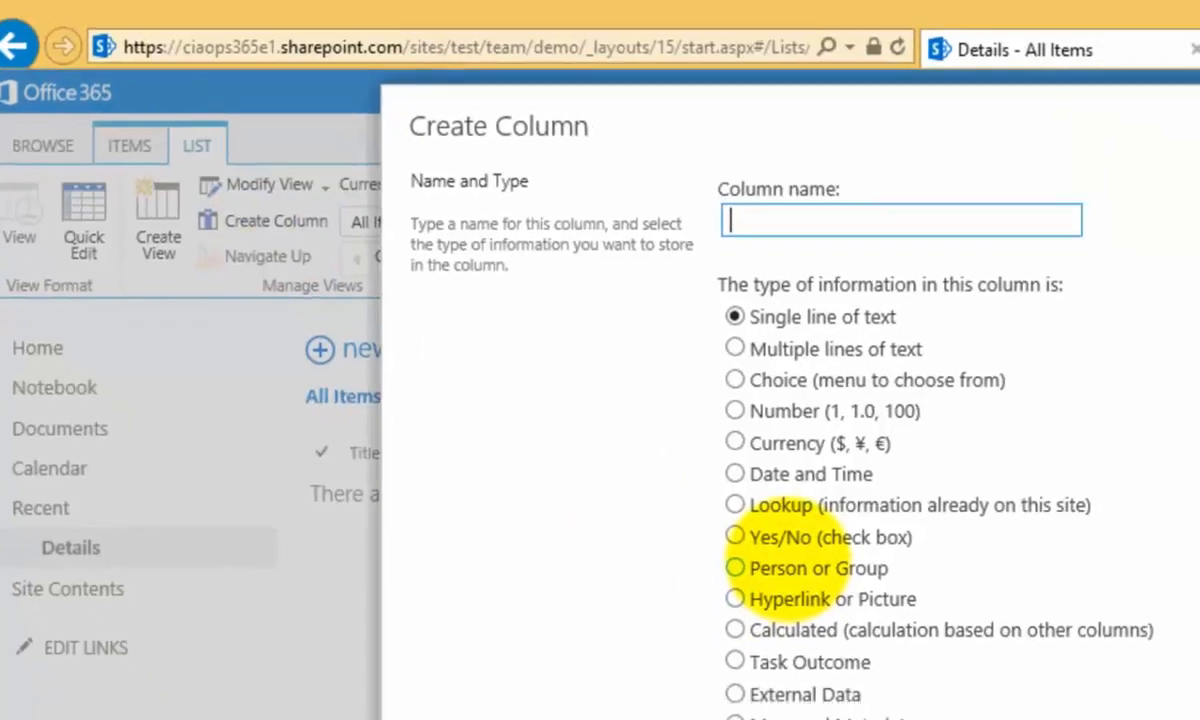
text(First Name)
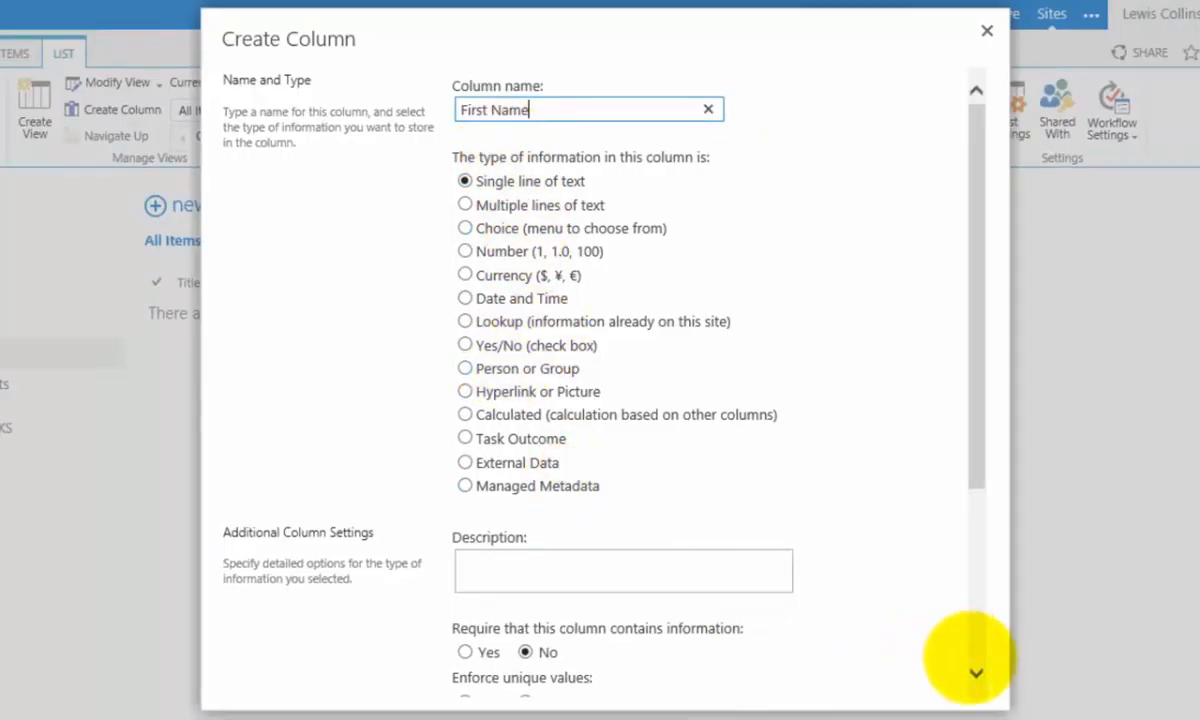
click(976, 672)
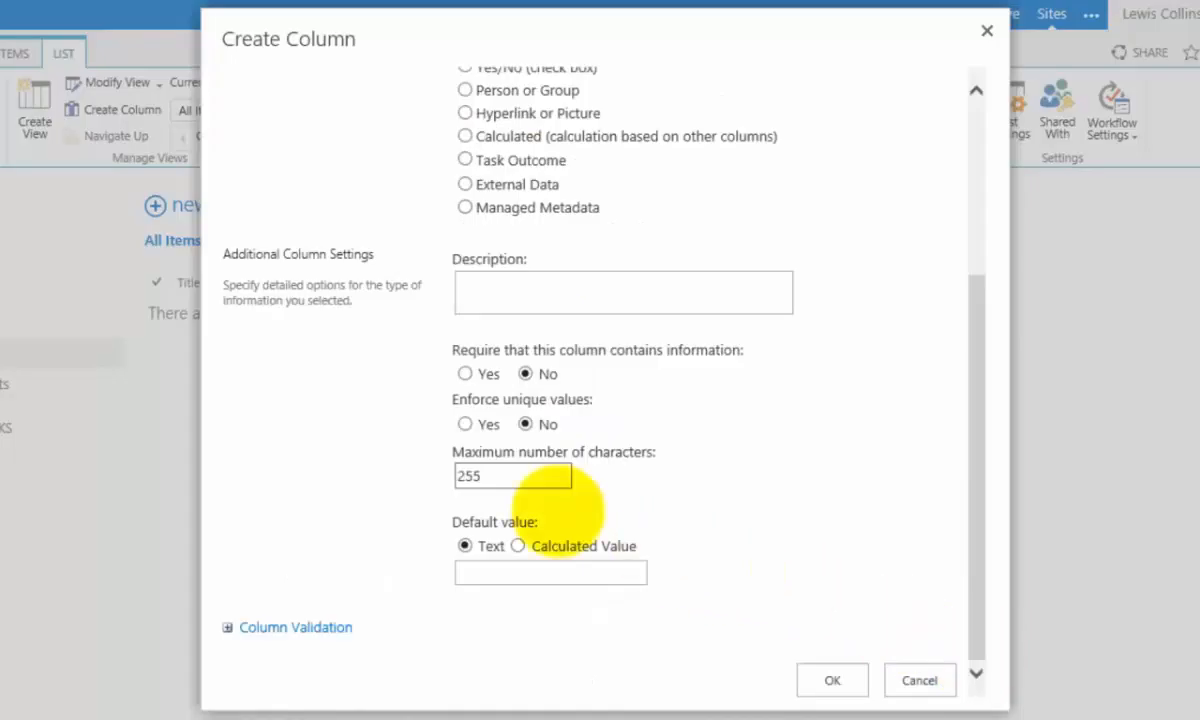
click(502, 478)
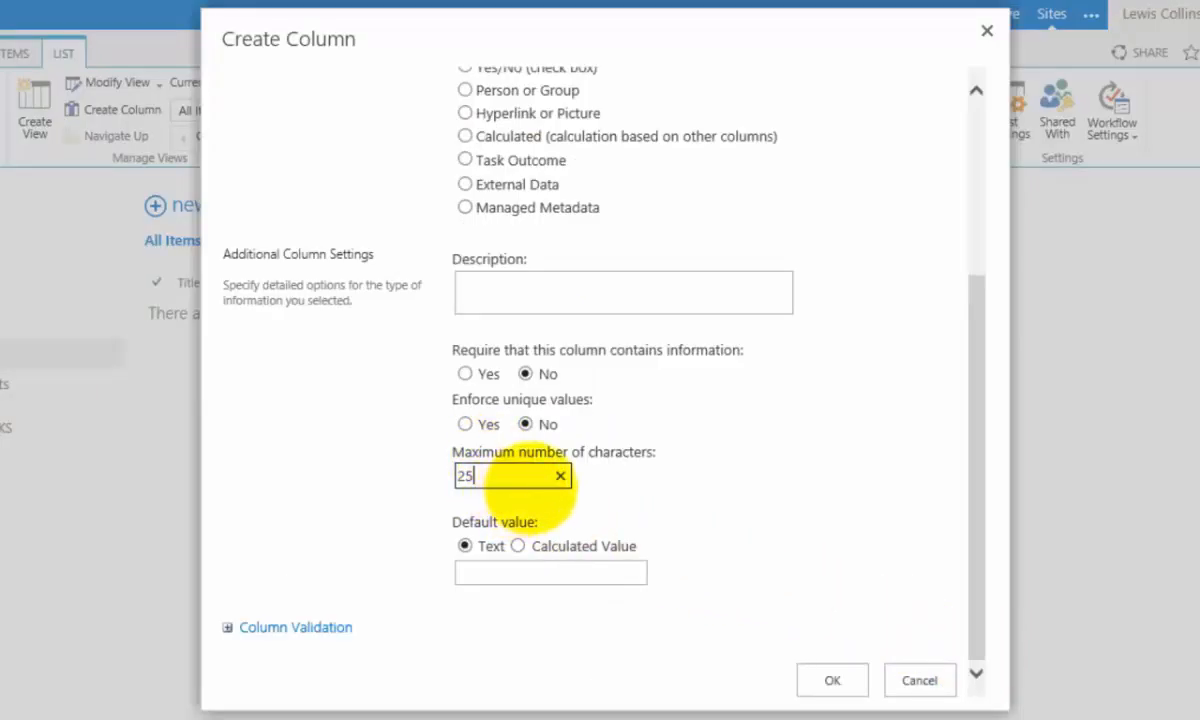
click(834, 679)
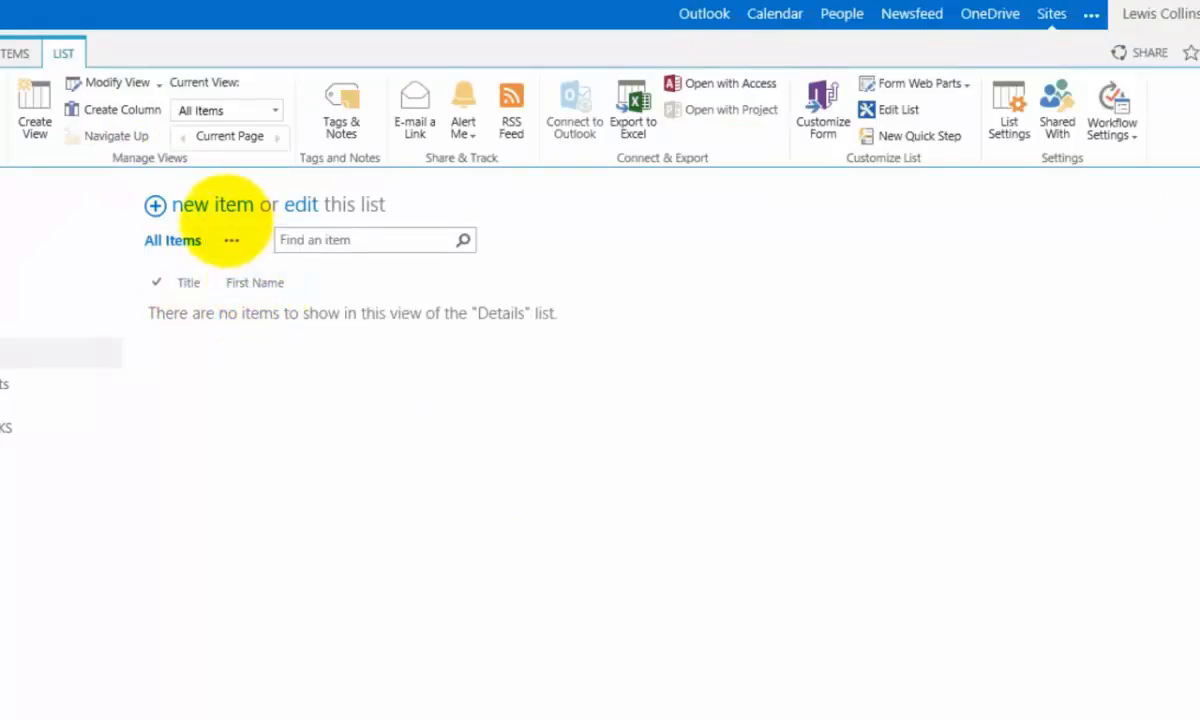
click(217, 207)
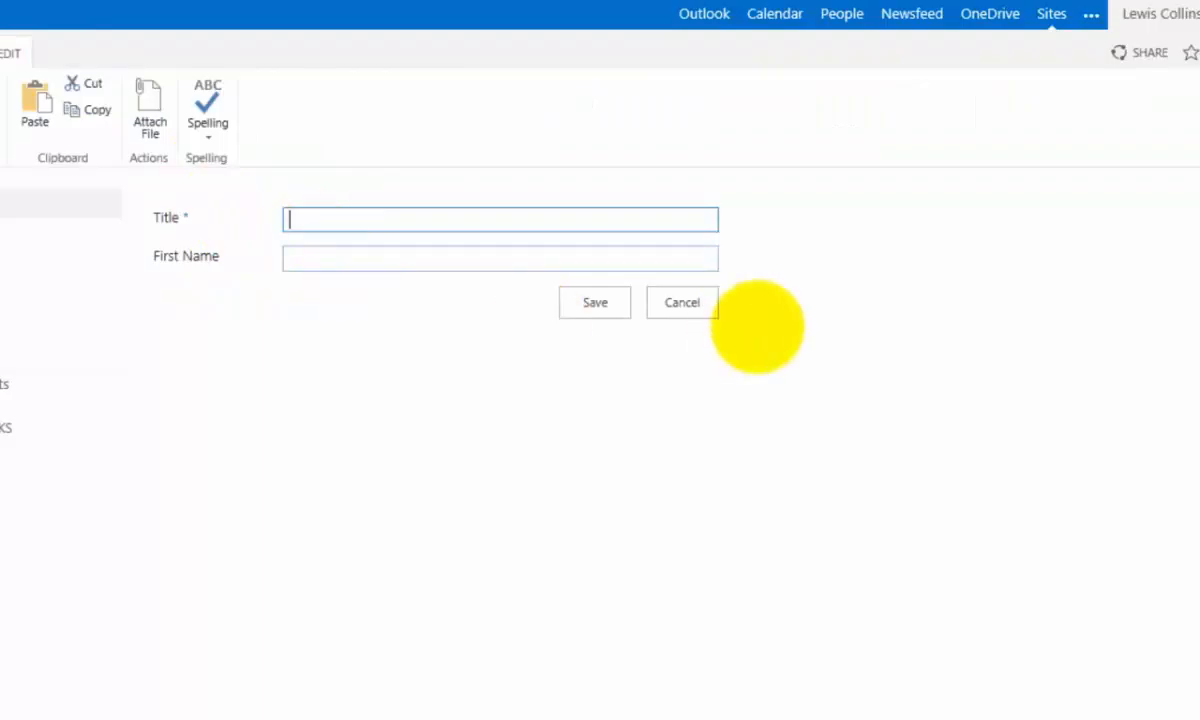
click(682, 302)
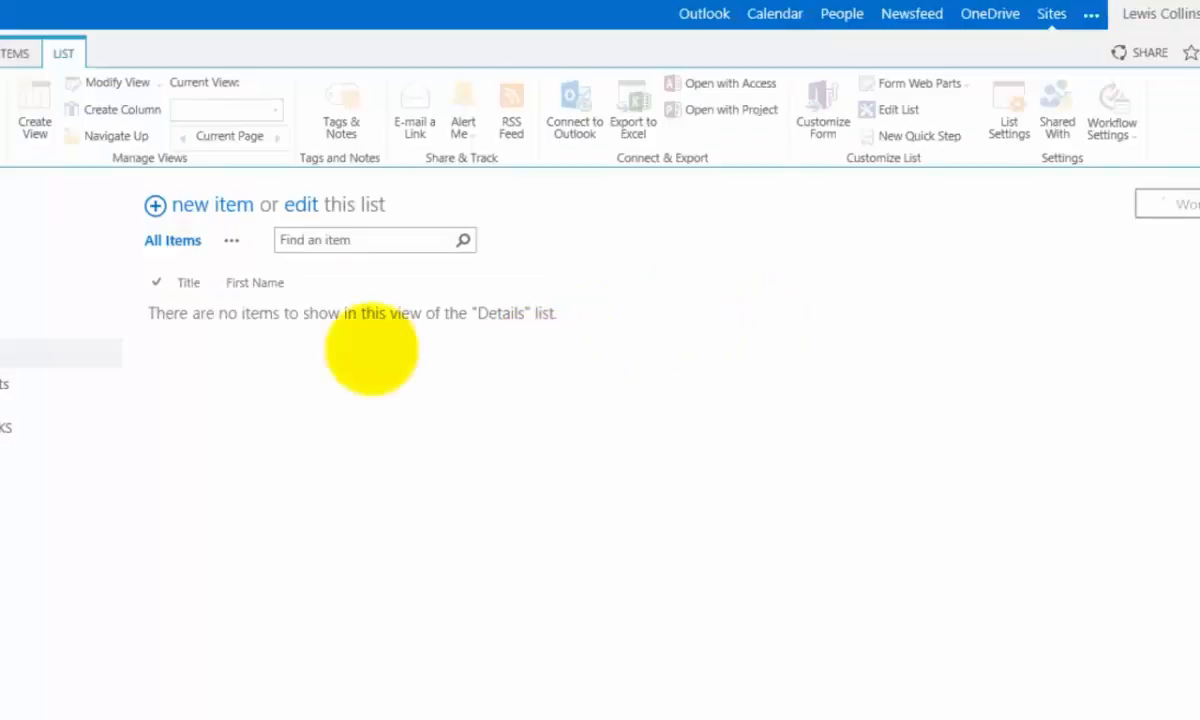
- Add a single-line text column named Last Name with a maximum of 55 characters to the Details list
click(108, 110)
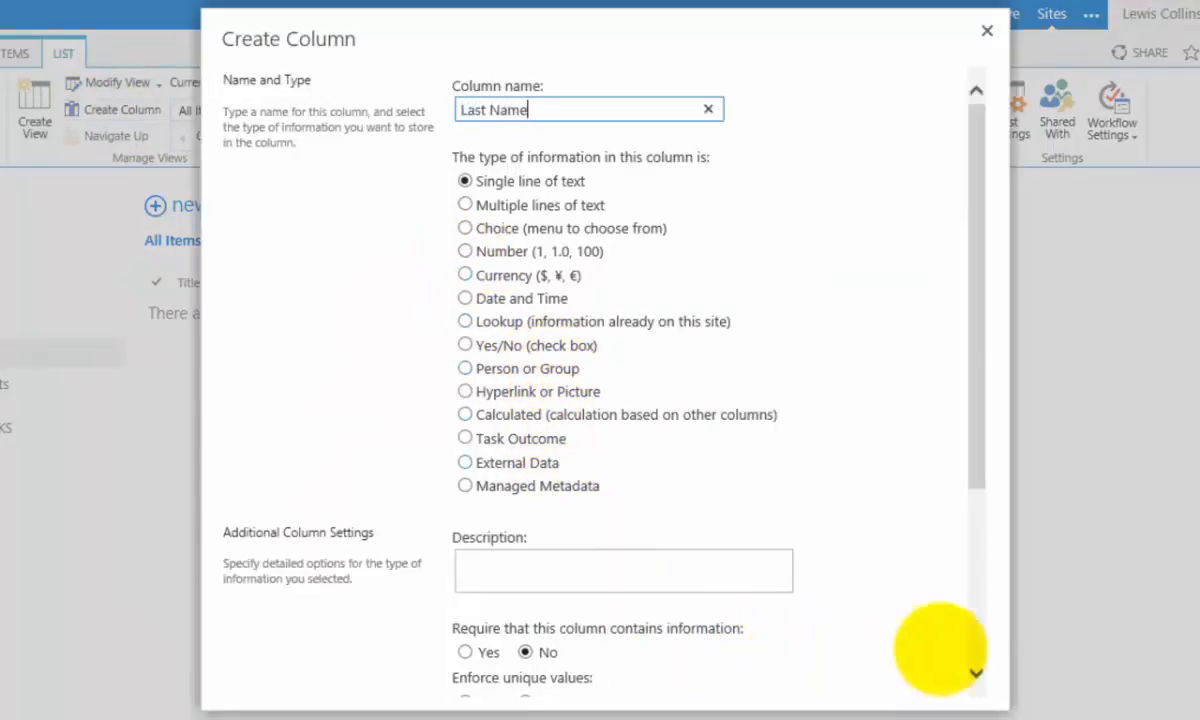
click(975, 637)
click(509, 476)
key(Home)
key(Delete)
click(820, 681)
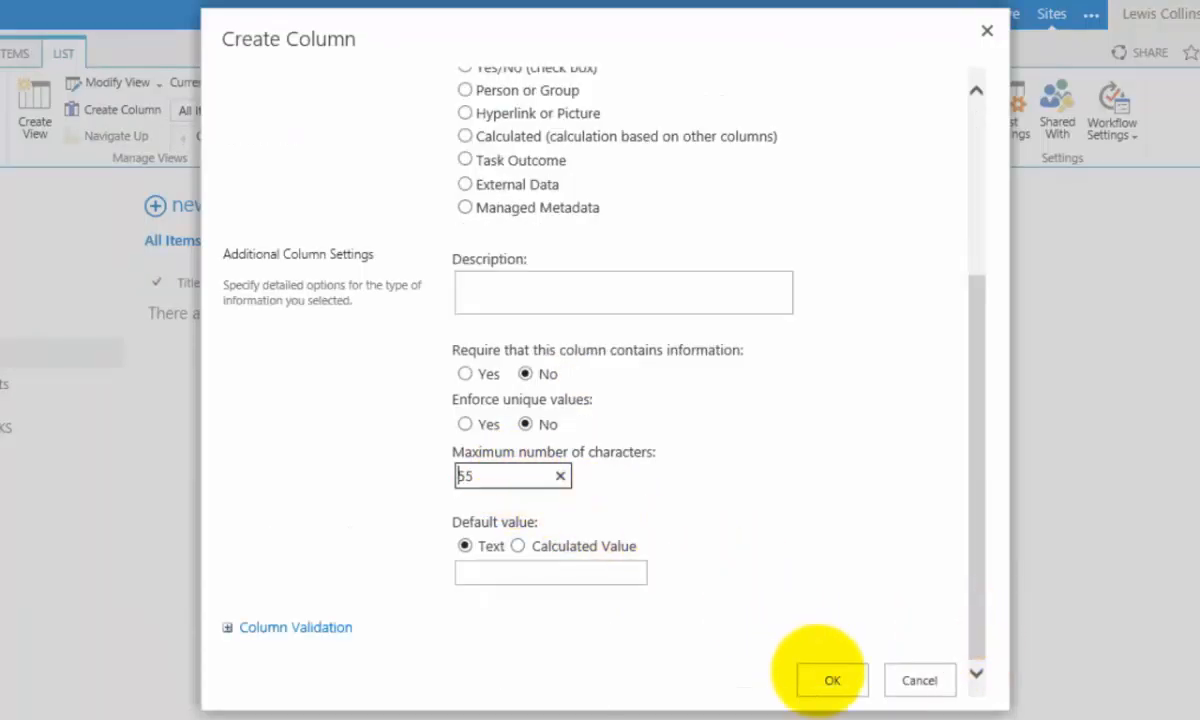
- Add a Choice column named Gender with the choices Female and Male, displayed as a drop-down menu
click(113, 110)
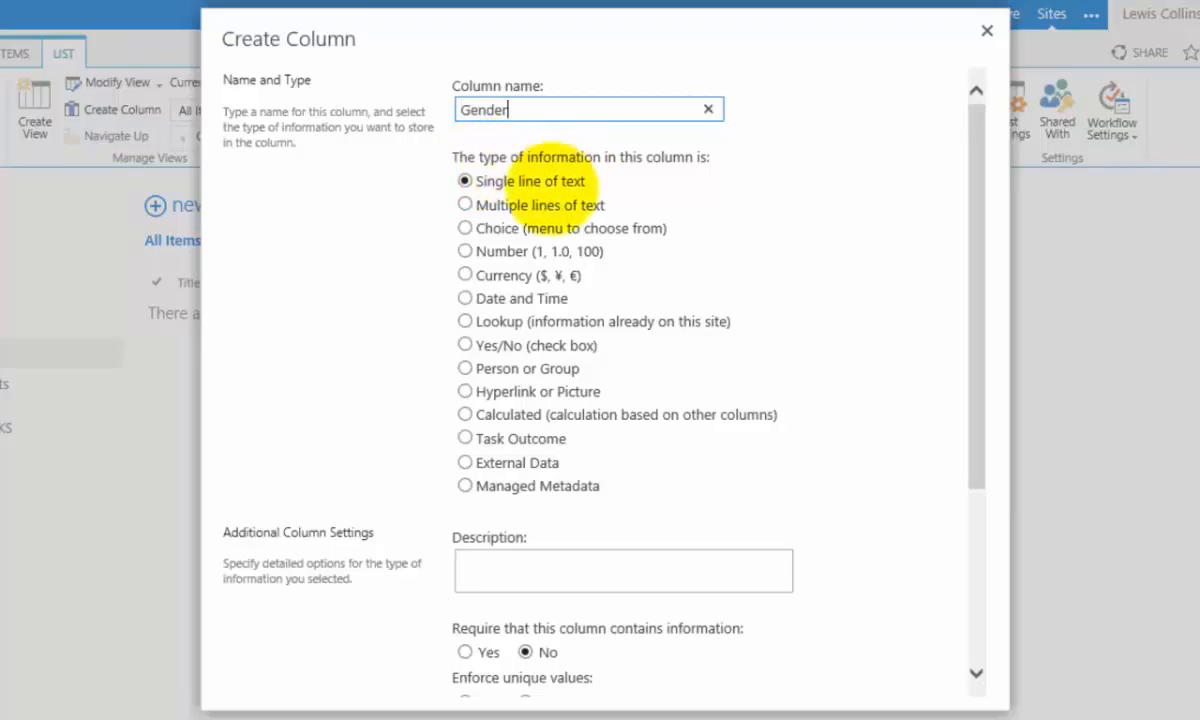
click(478, 228)
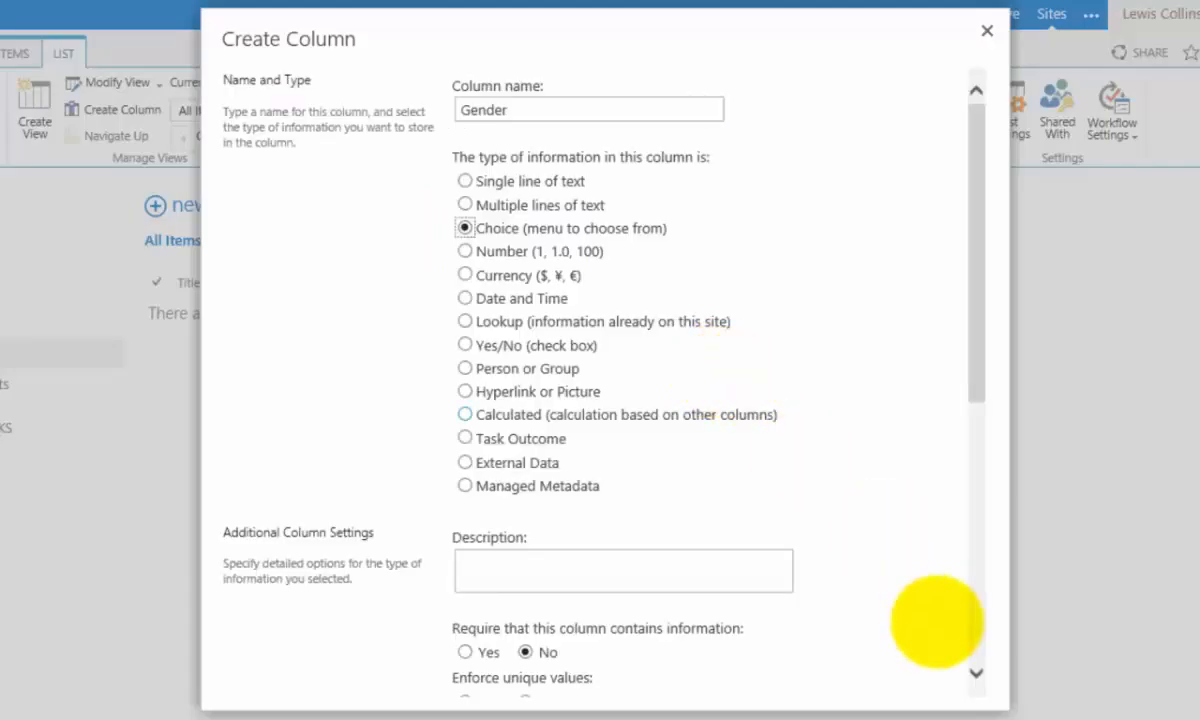
click(975, 673)
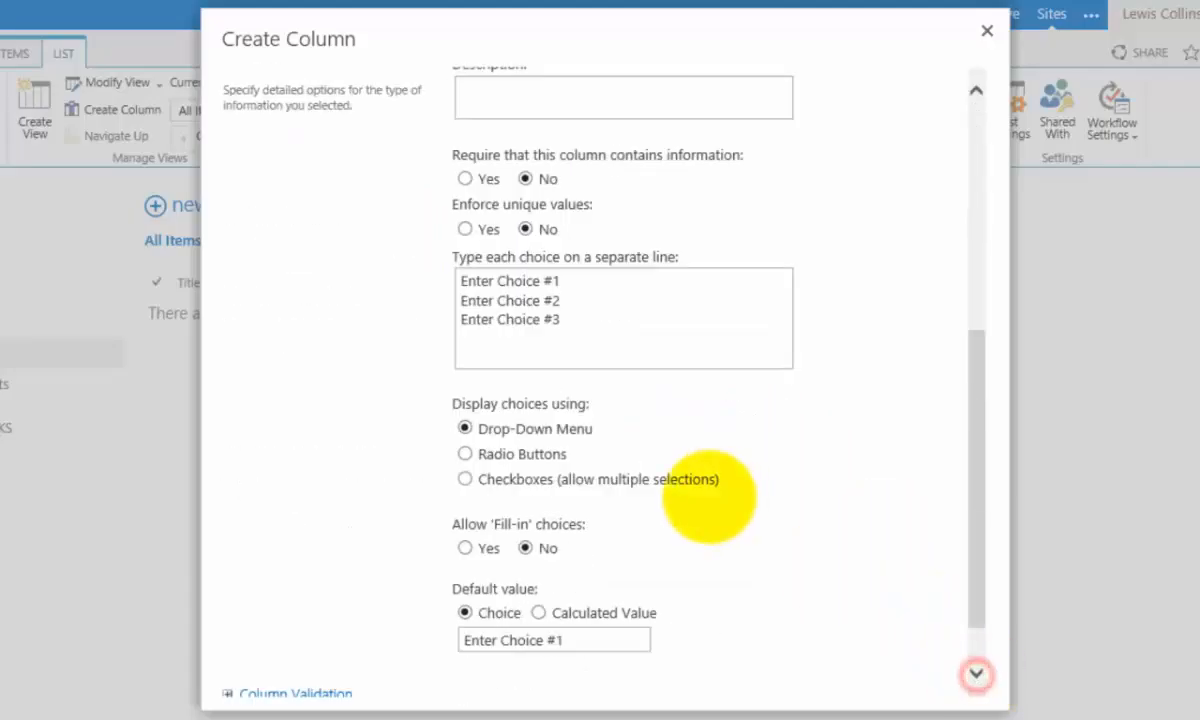
drag(568, 321, 455, 280)
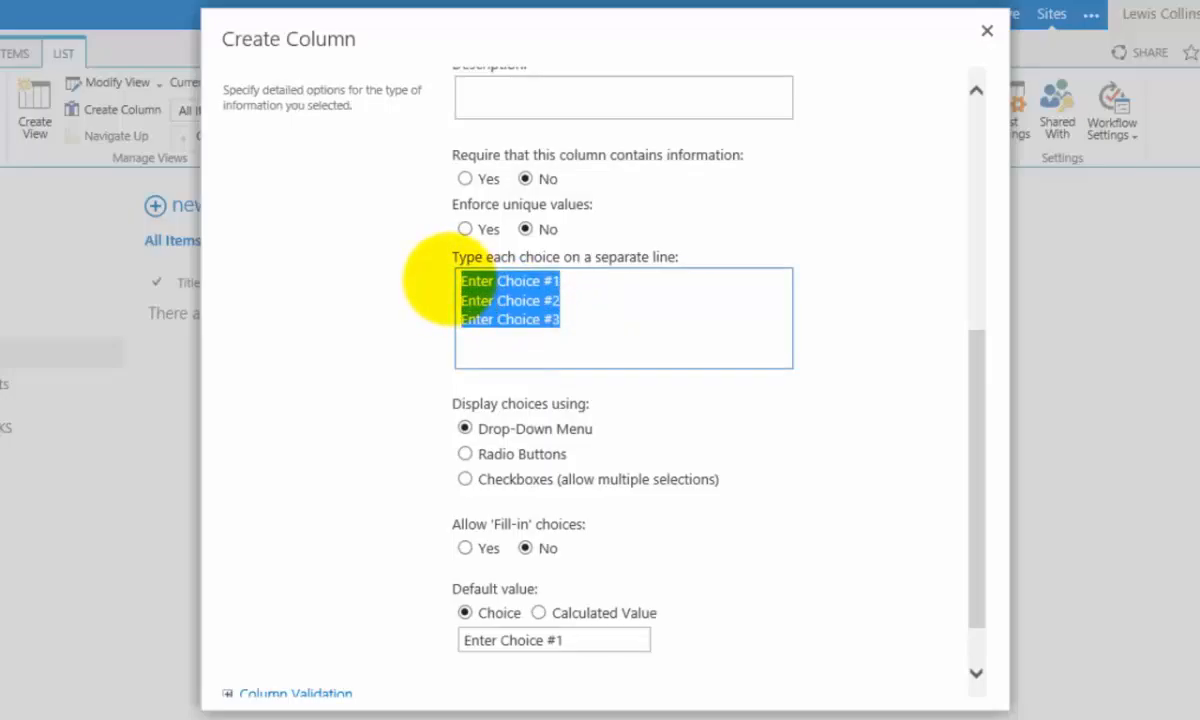
text(Female)
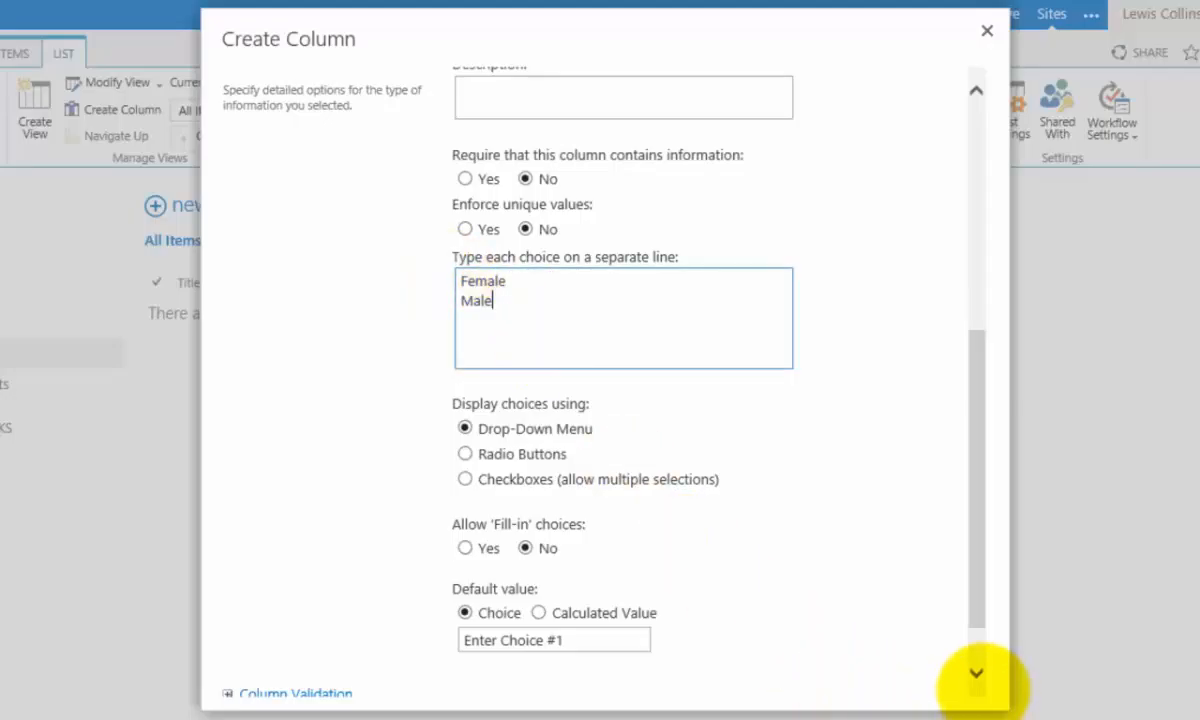
click(976, 673)
click(834, 679)
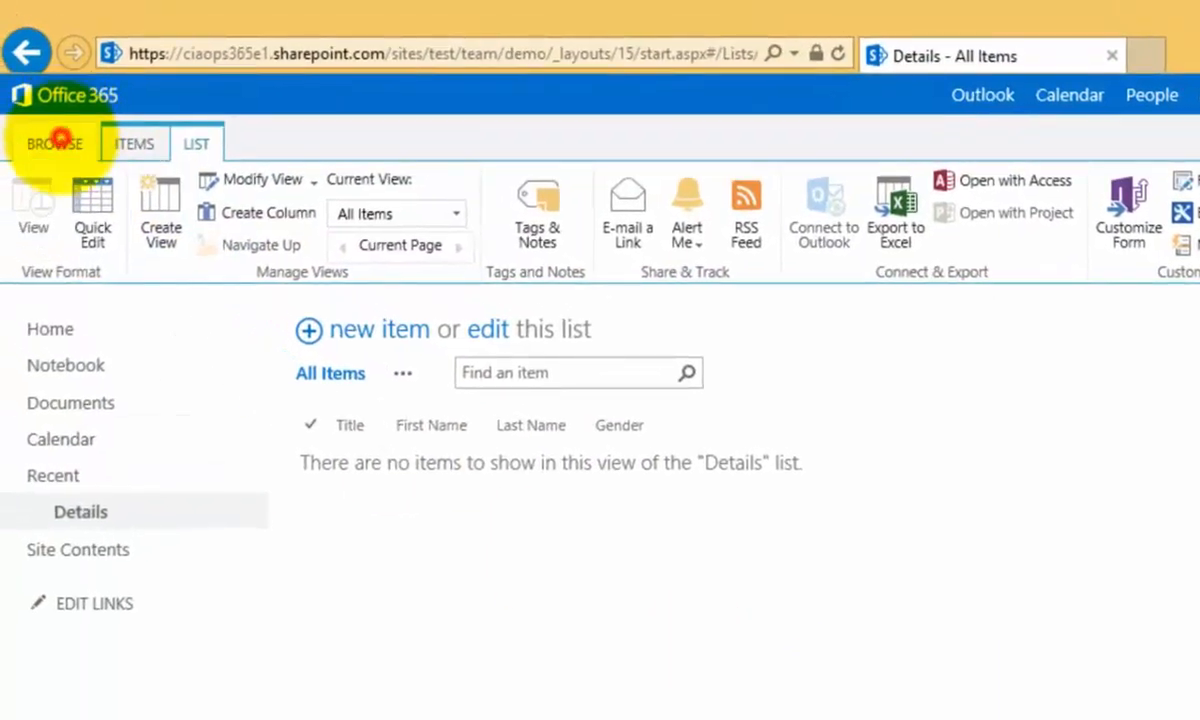
- Add and save a list item with the title Mr, the person's first and last name, and the gender Male
click(58, 141)
click(402, 329)
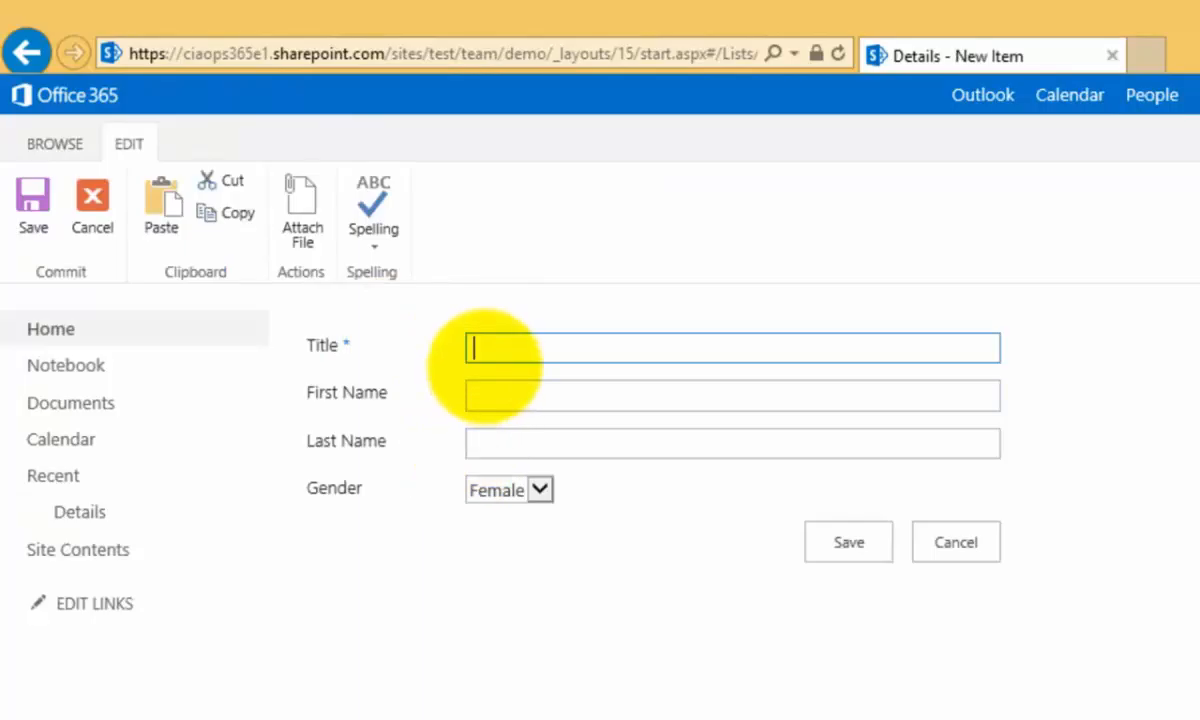
text(Mr)
key(Tab)
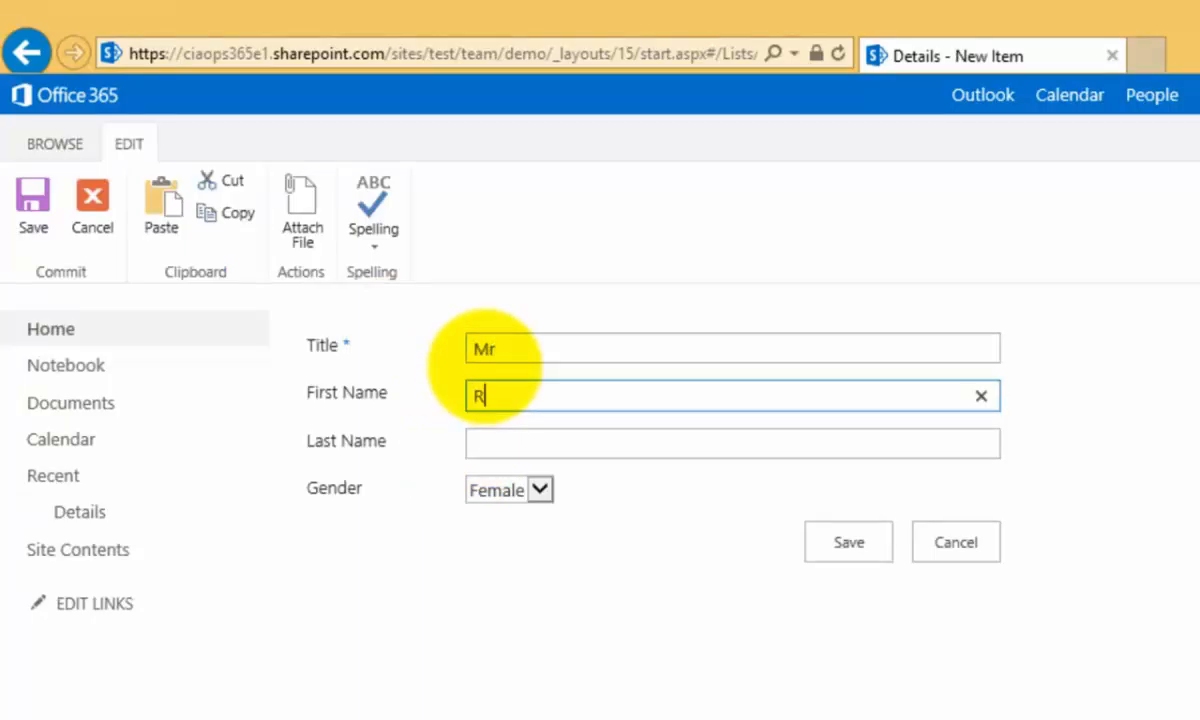
key(Tab)
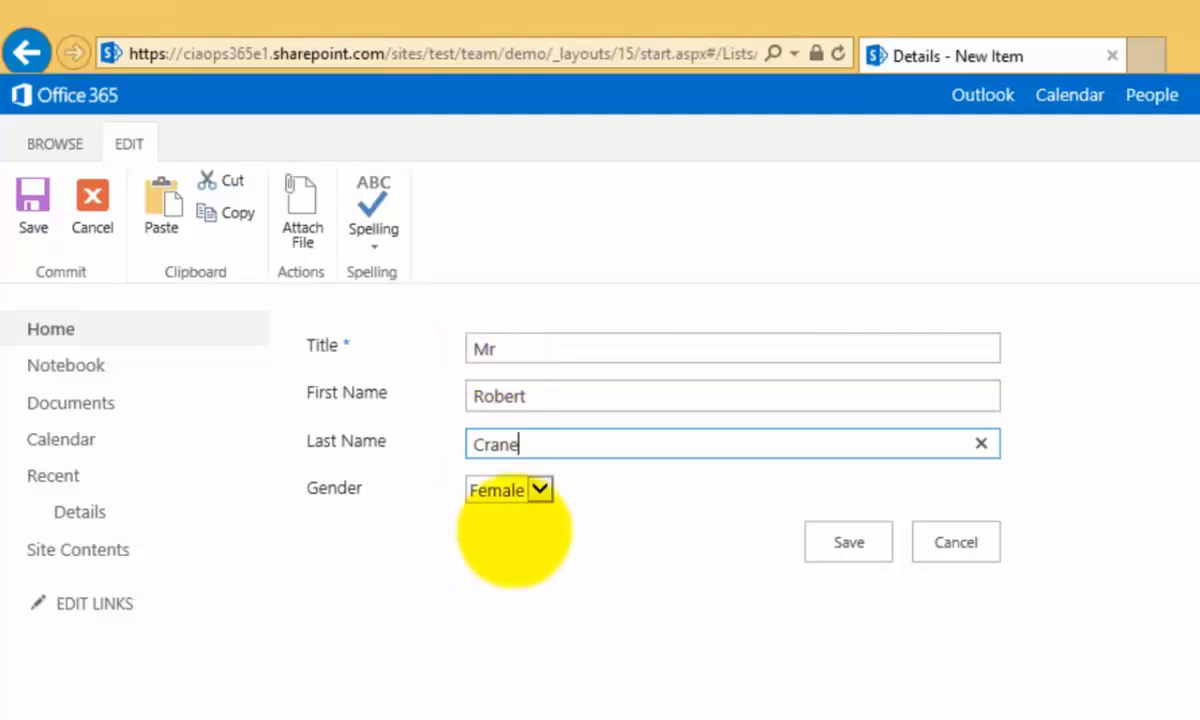
click(537, 491)
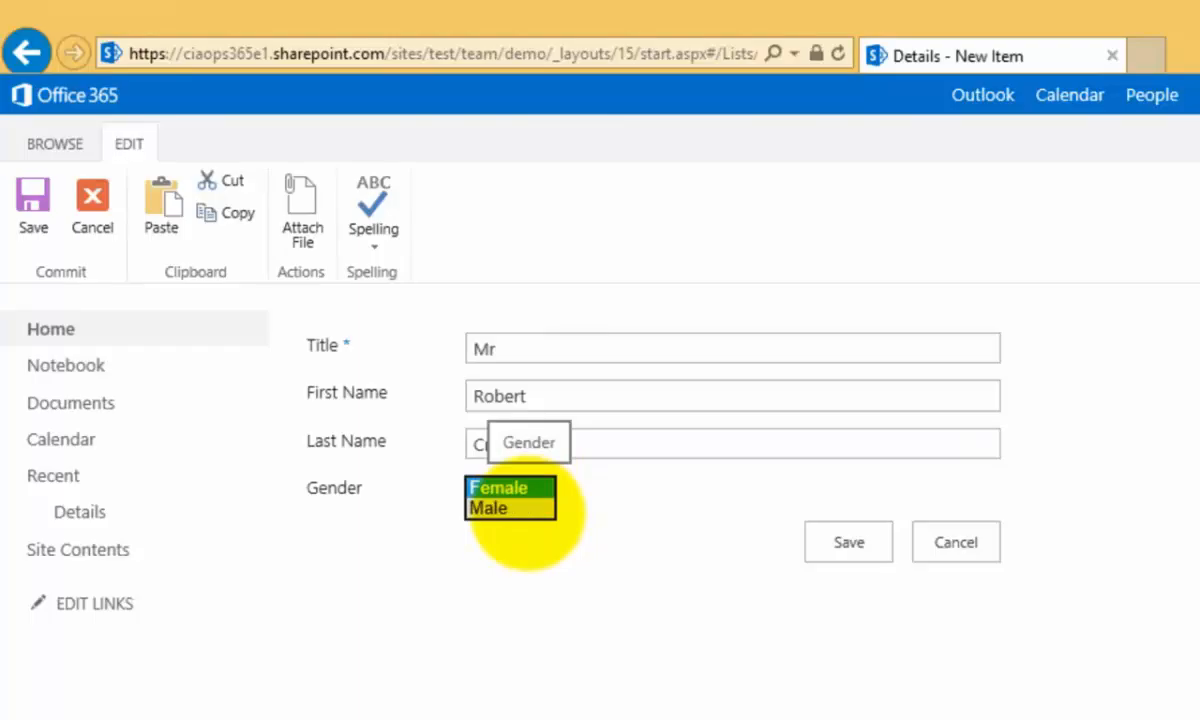
click(528, 511)
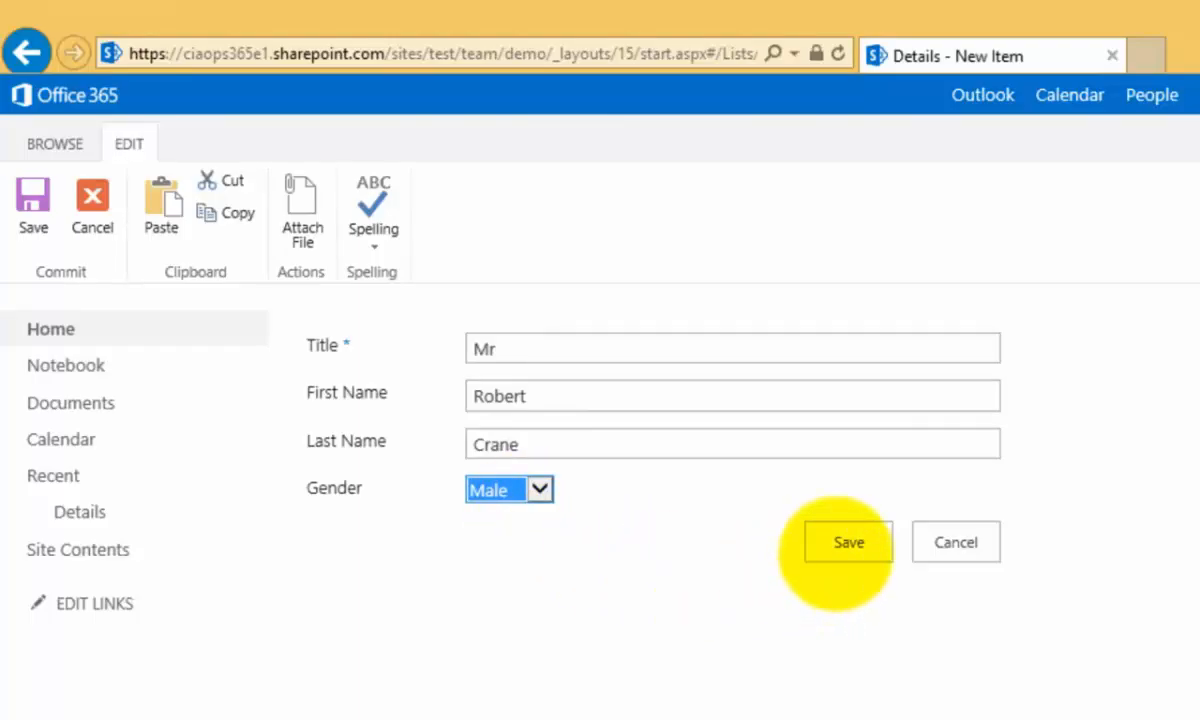
click(838, 545)
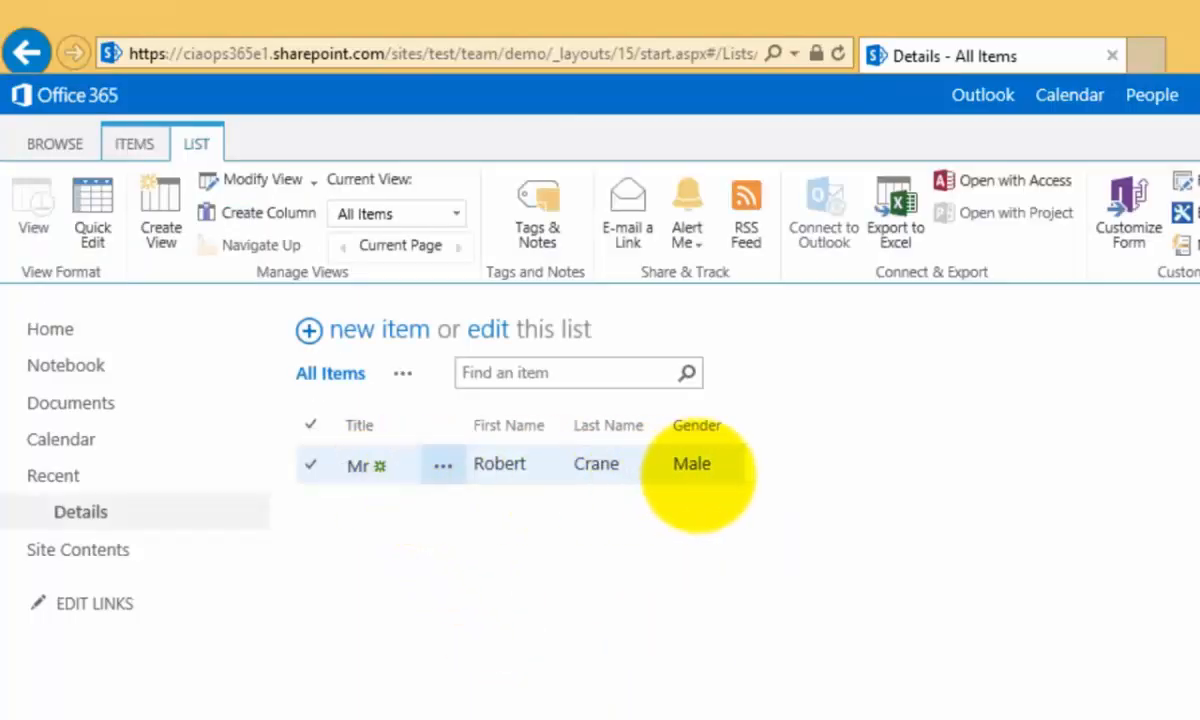
- Add a Choice column named Location with the choices Sydney, Brisbane and Melbourne to the Details list
click(270, 213)
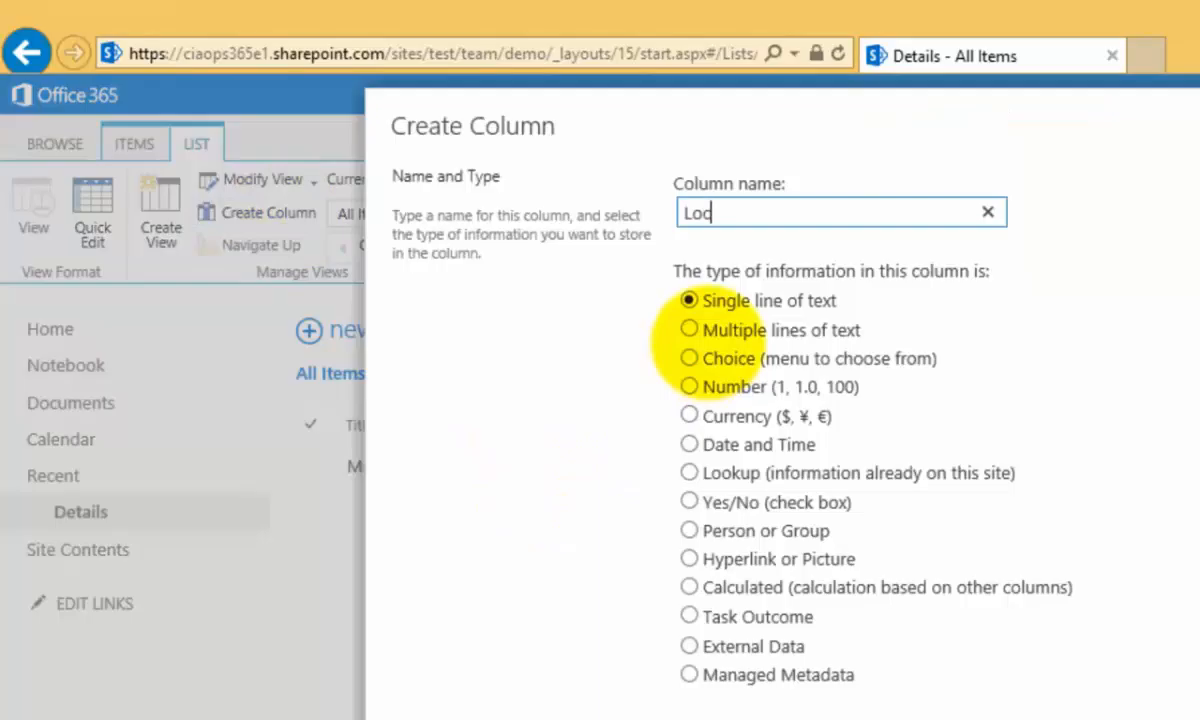
click(690, 358)
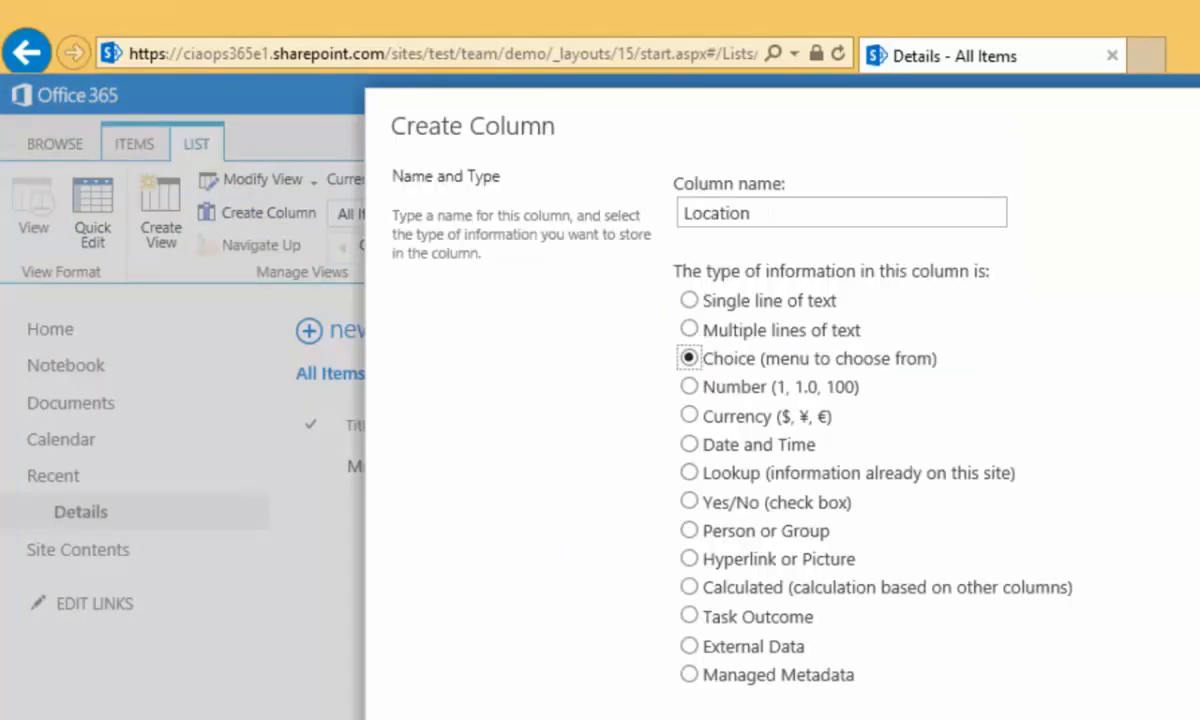
scroll(951, 683, down, 5)
drag(826, 388, 662, 340)
text(Sydney)
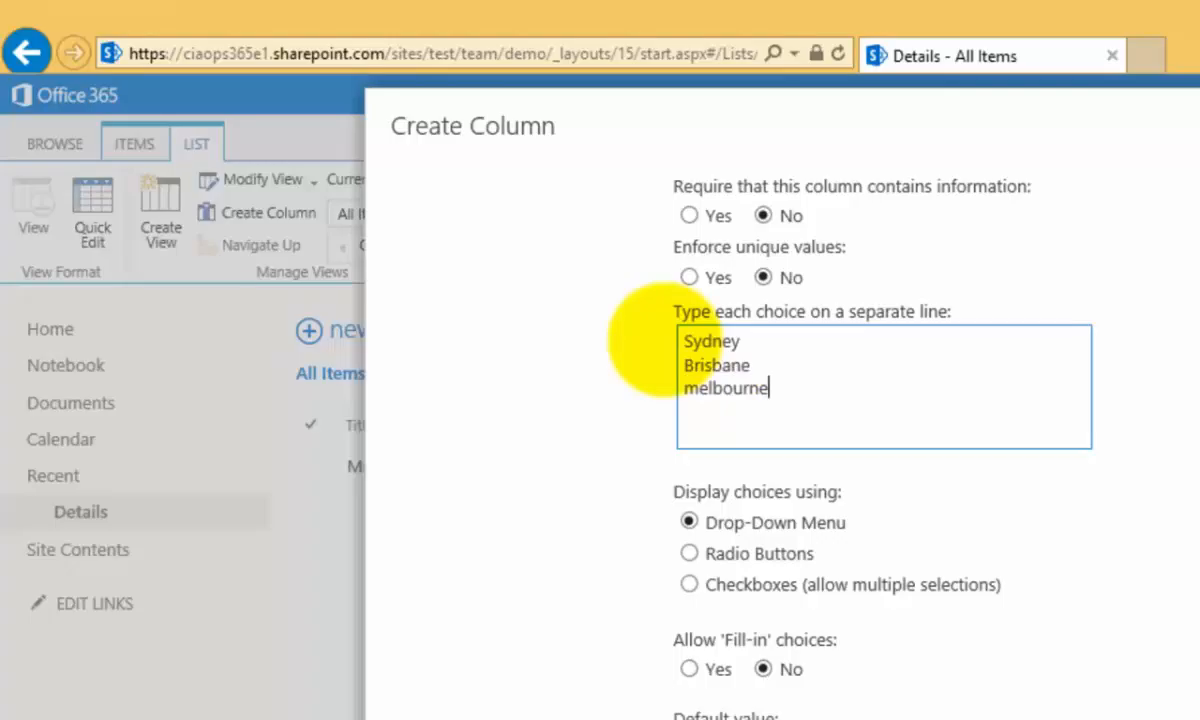
key(Home)
key(Delete)
text(M)
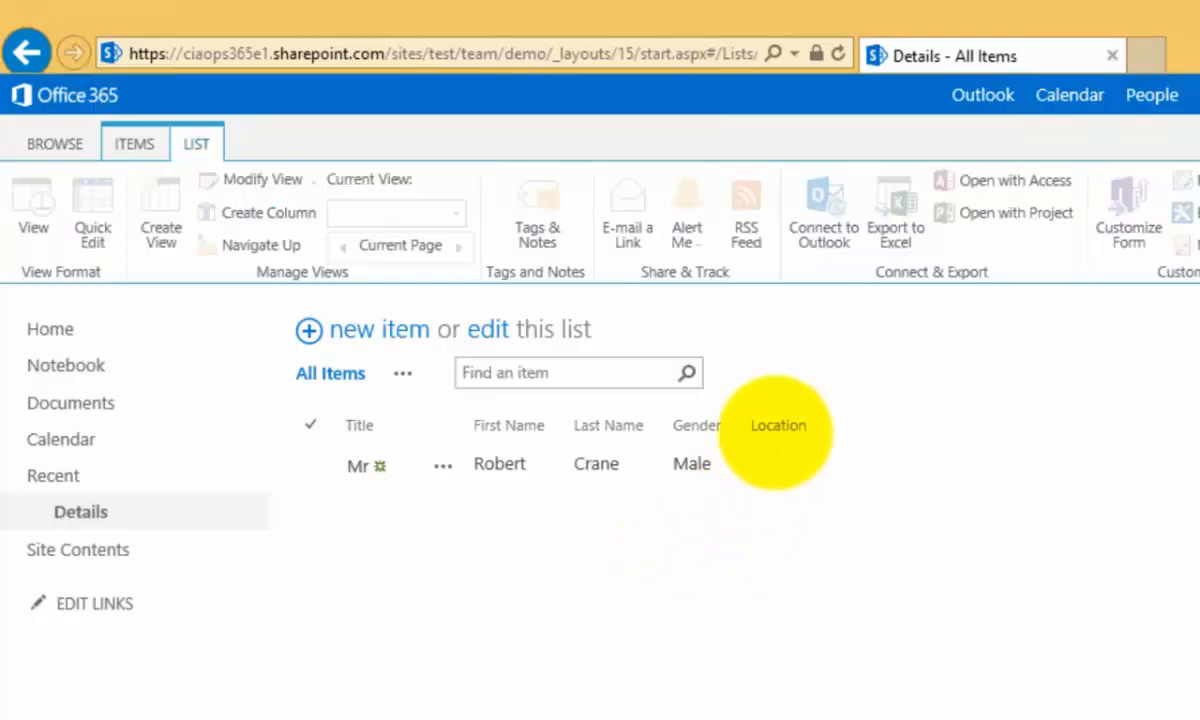
- Check the Location choices in the new item form without saving an item
click(370, 325)
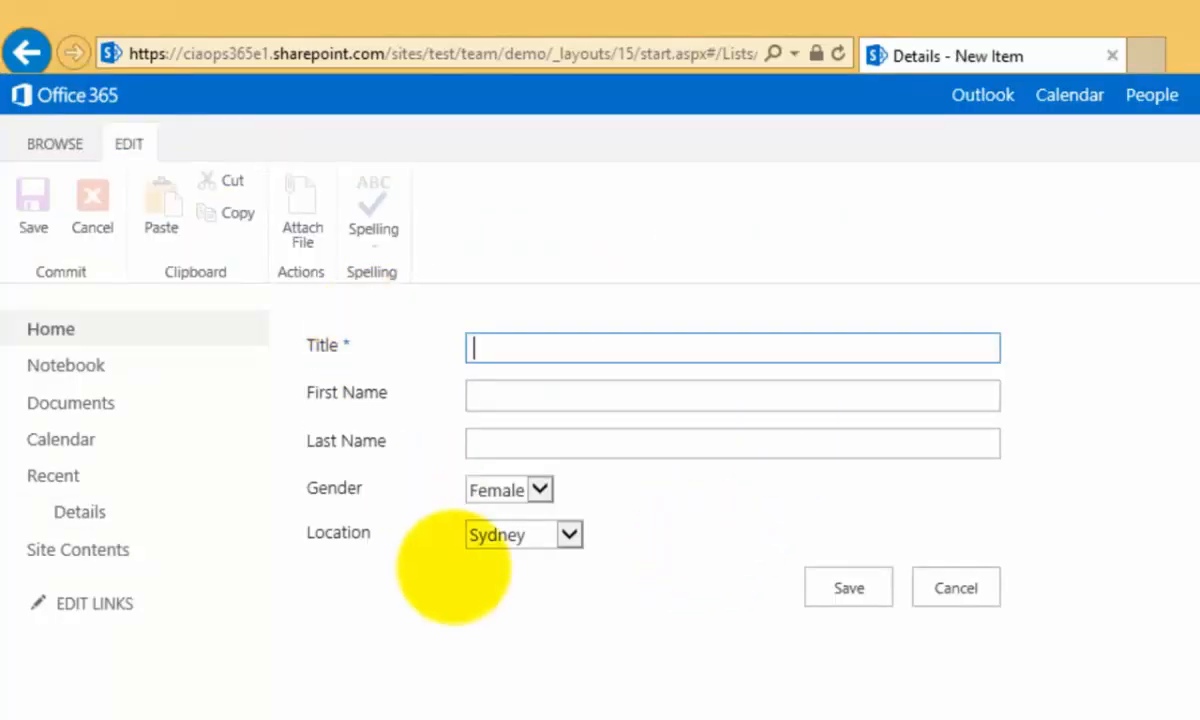
click(520, 537)
click(809, 664)
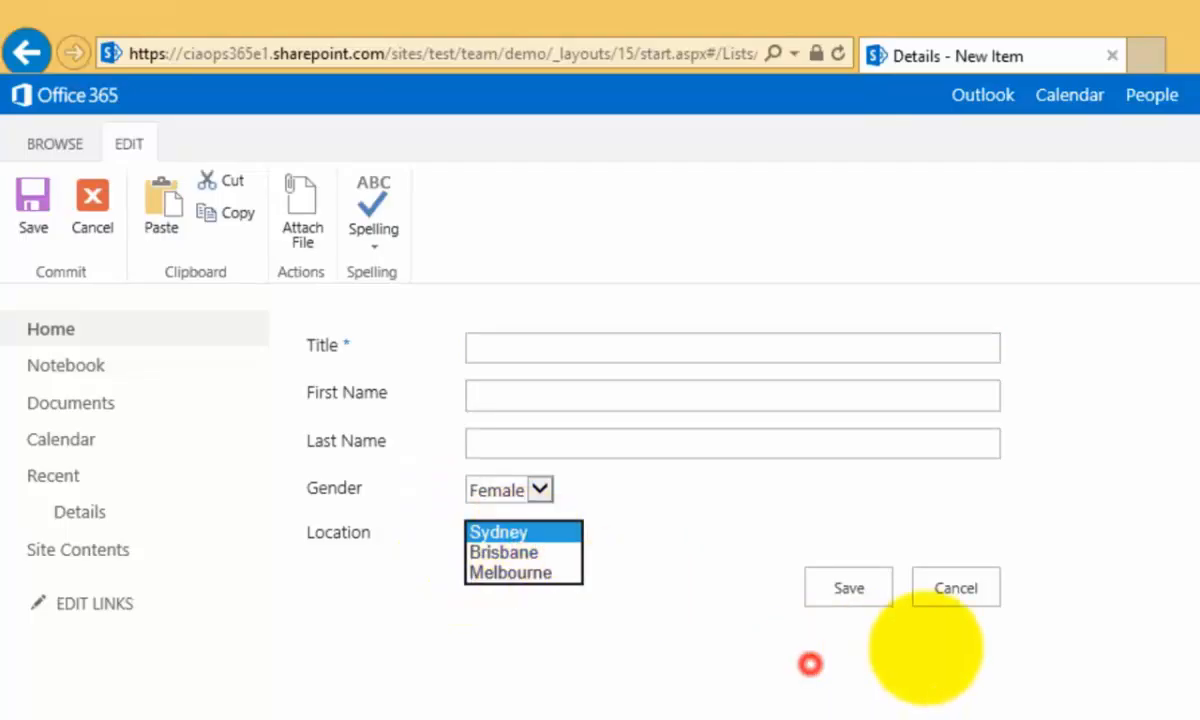
click(945, 595)
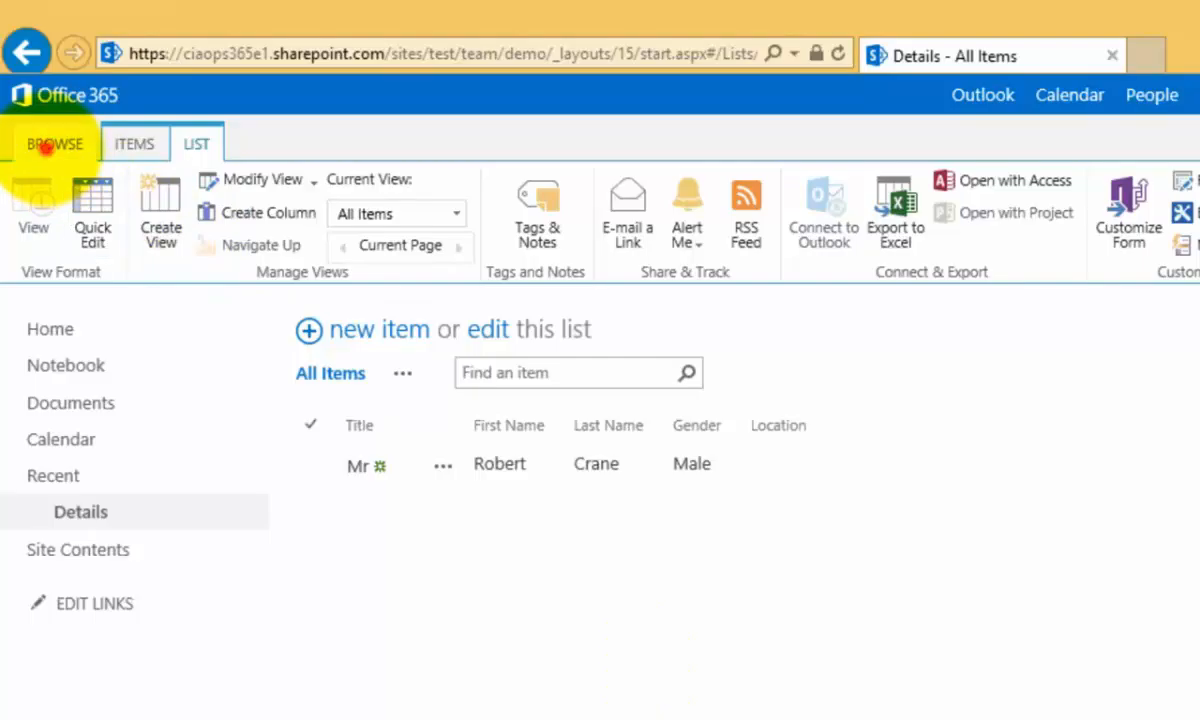
click(54, 144)
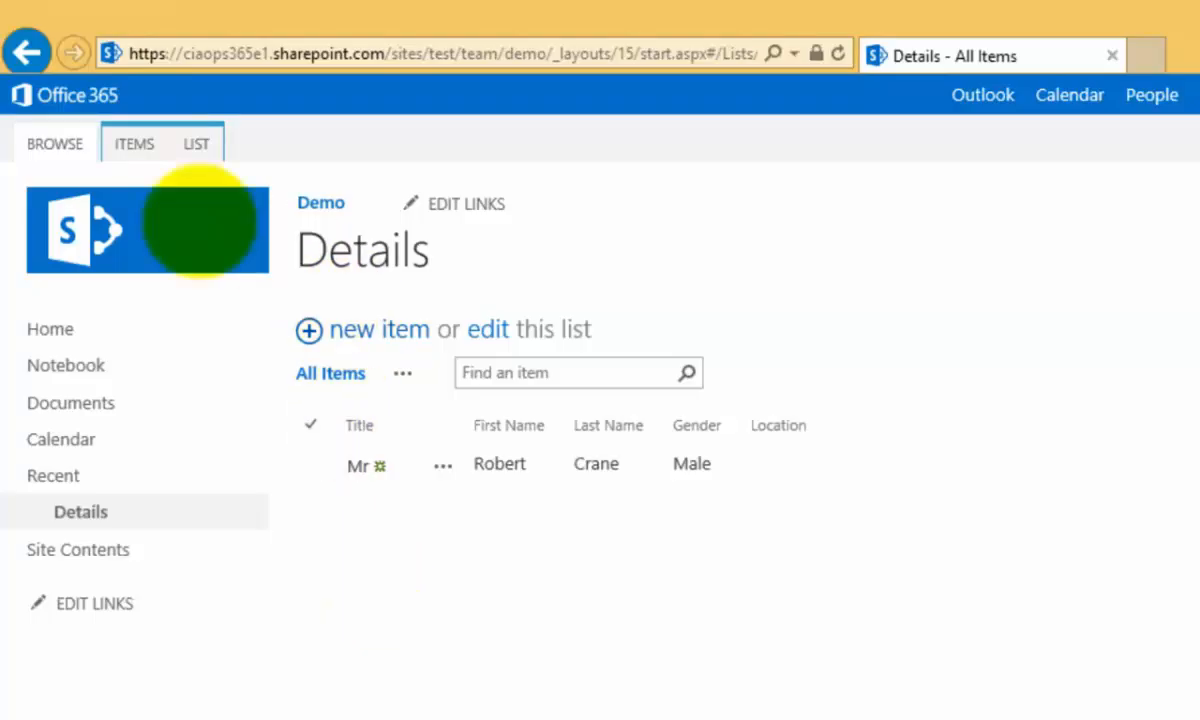
click(192, 145)
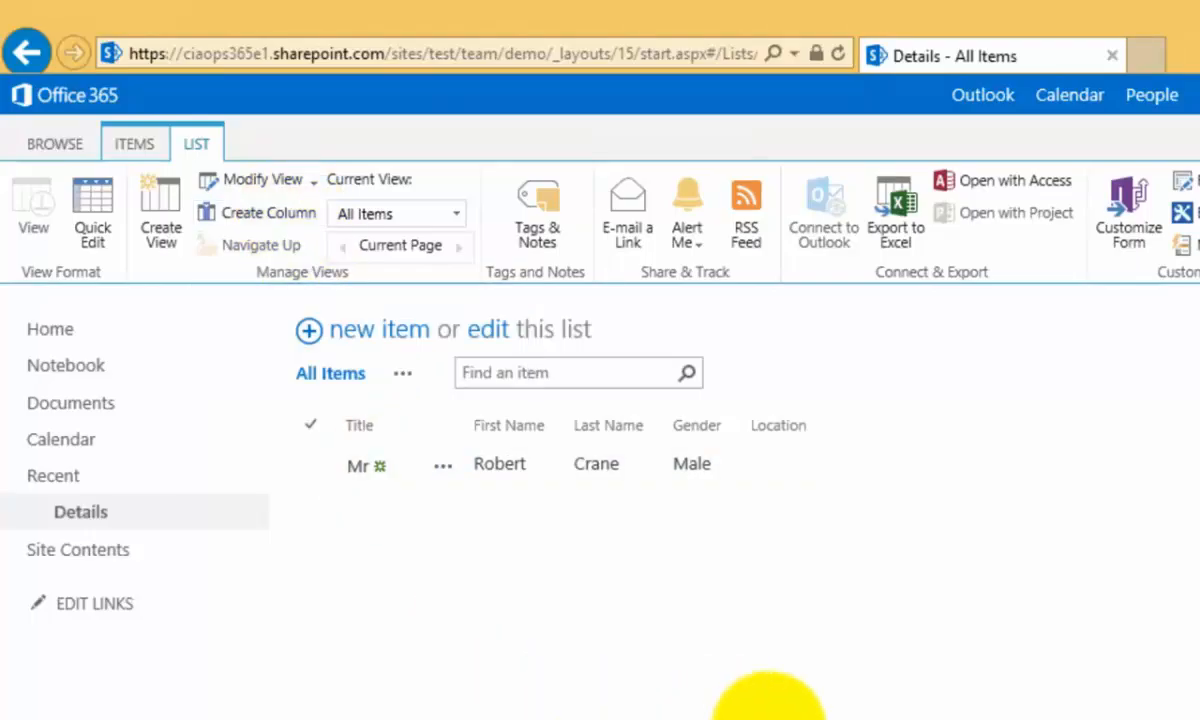
click(53, 145)
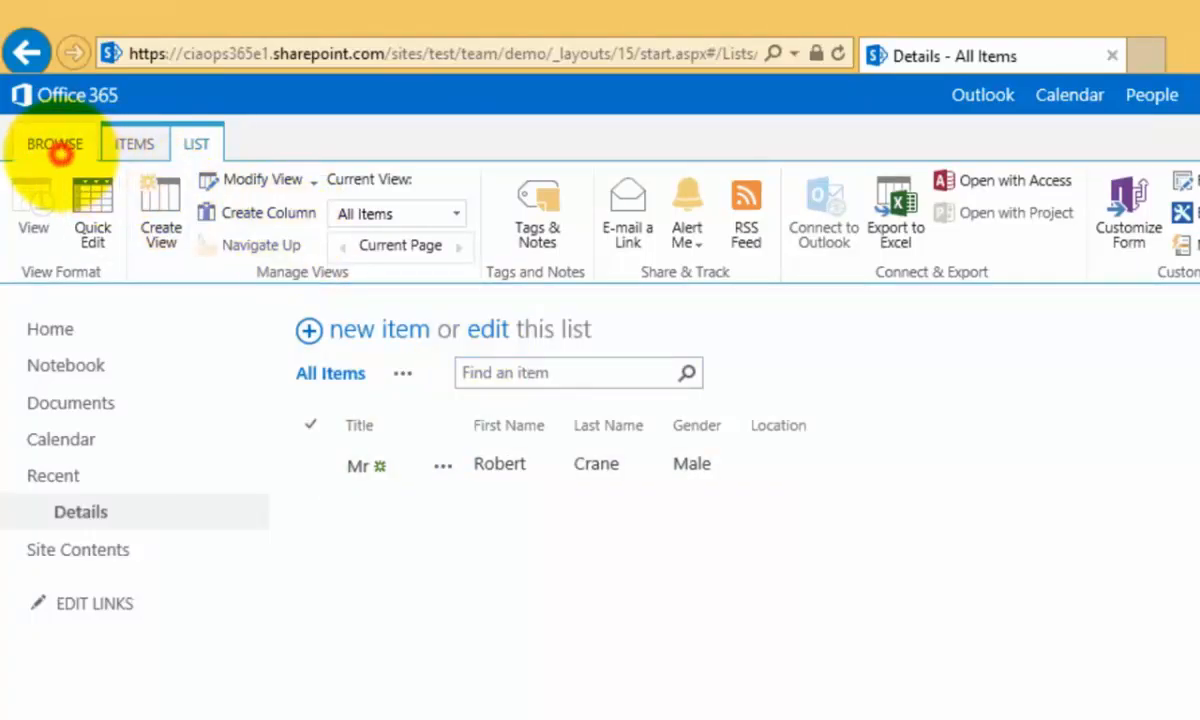